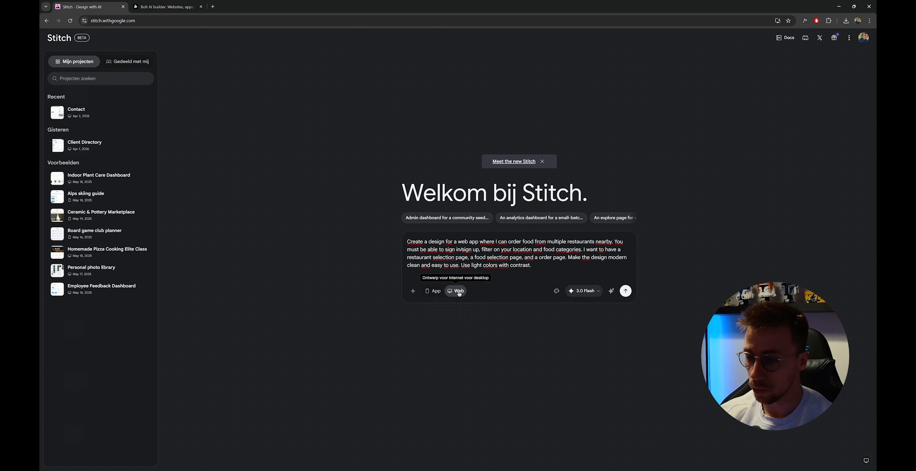
Generate the web design from the entered prompt for a multi-restaurant food ordering app.
click(626, 292)
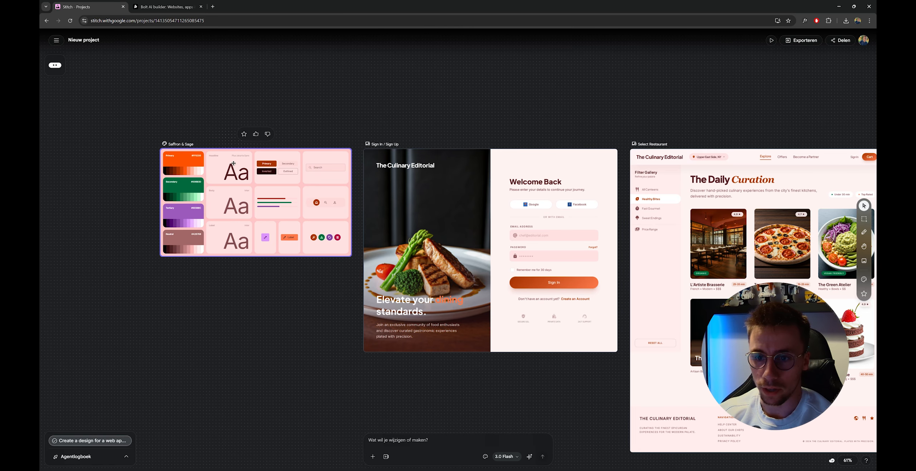
Examine the generated sign-in, restaurant selection, food selection and order page designs.
drag(513, 111, 471, 87)
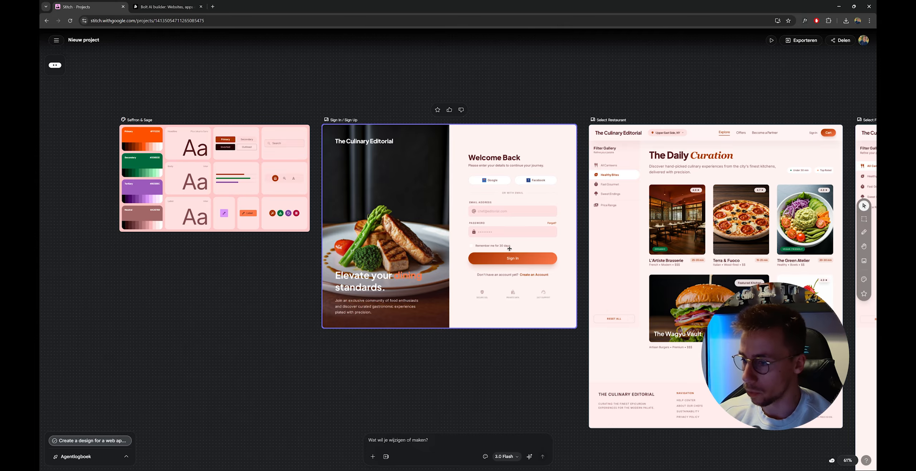
scroll(509, 249, up, 2)
scroll(505, 264, up, 1)
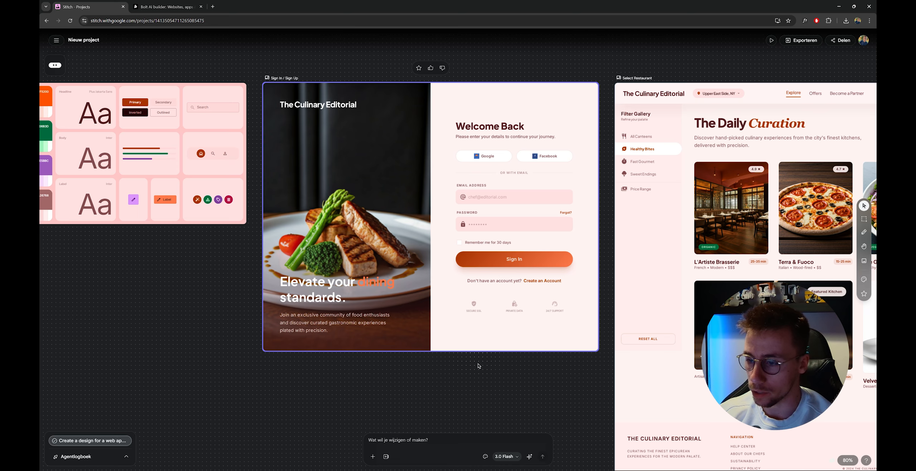
drag(570, 363, 344, 357)
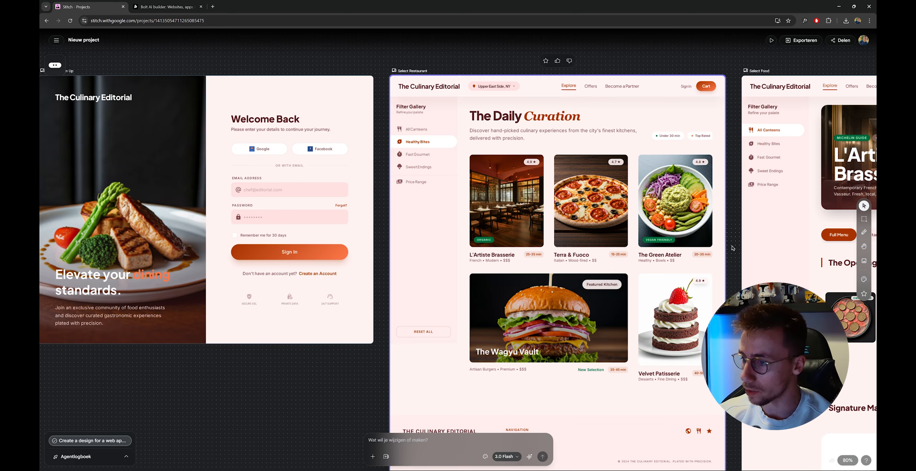
drag(731, 247, 713, 231)
scroll(649, 187, up, 1)
scroll(650, 188, down, 5)
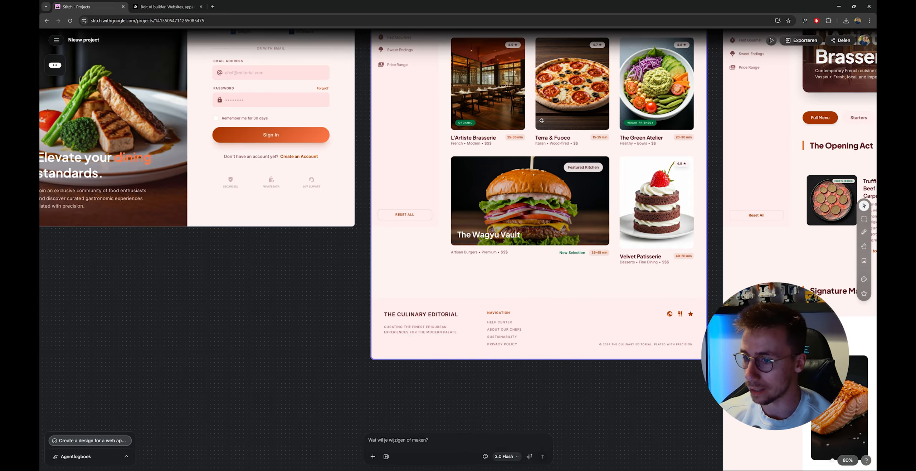
scroll(619, 176, up, 4)
drag(692, 205, 278, 195)
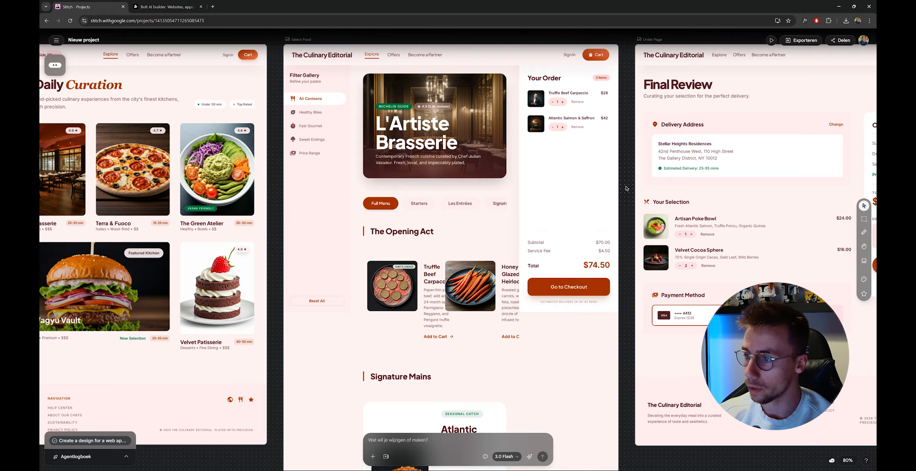
scroll(551, 189, right, 3)
scroll(546, 188, right, 10)
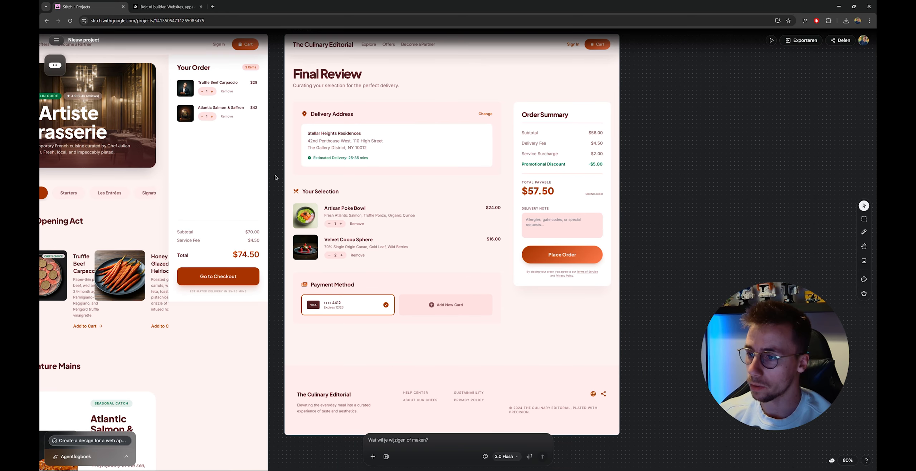
scroll(275, 185, up, 1)
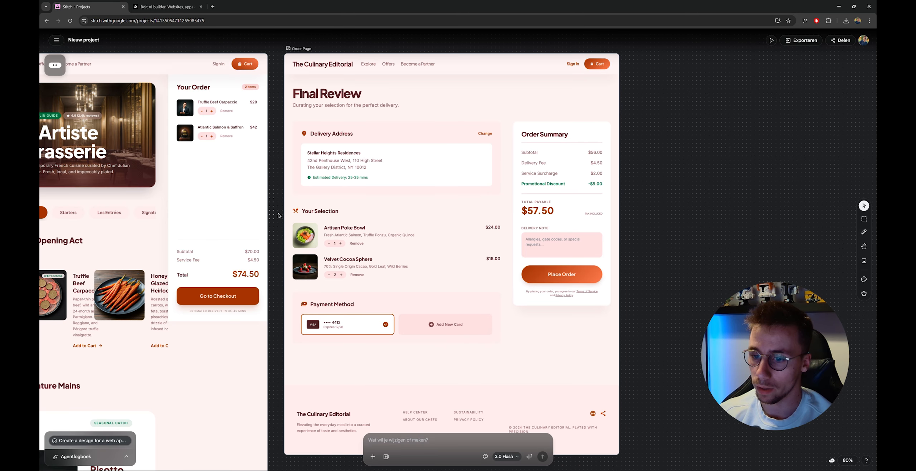
scroll(342, 215, left, 2)
scroll(342, 215, left, 8)
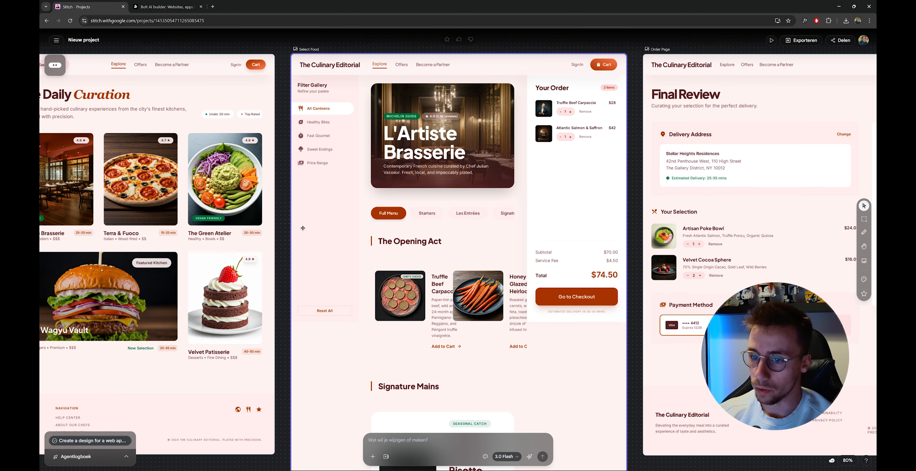
scroll(303, 227, left, 20)
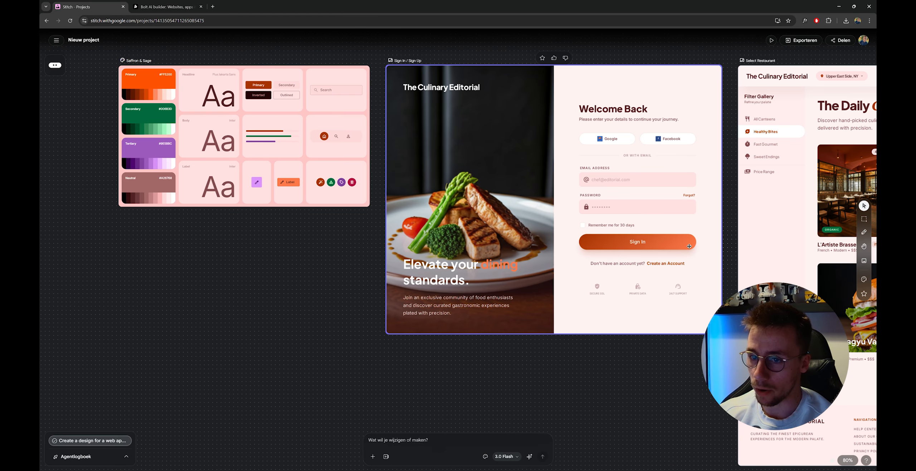
With the Saffron & Sage design system selected, submit the prompt "Change the primary color to white instead of pink.".
click(251, 118)
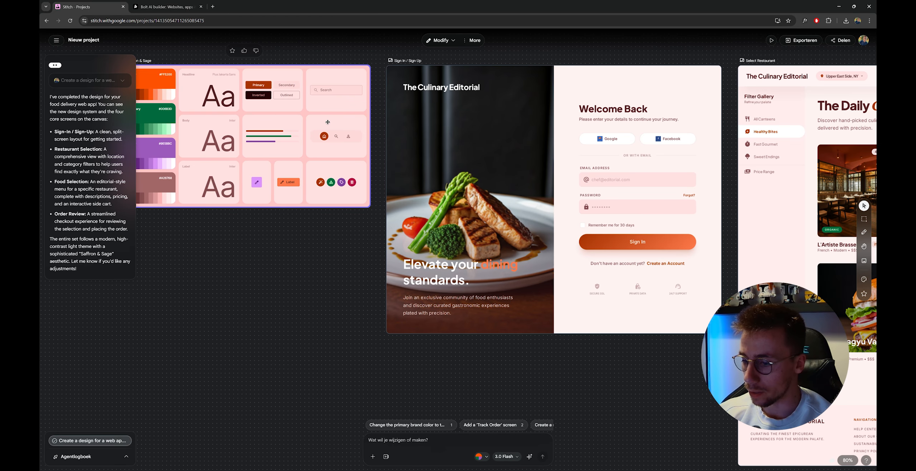
scroll(309, 184, left, 3)
scroll(309, 184, up, 2)
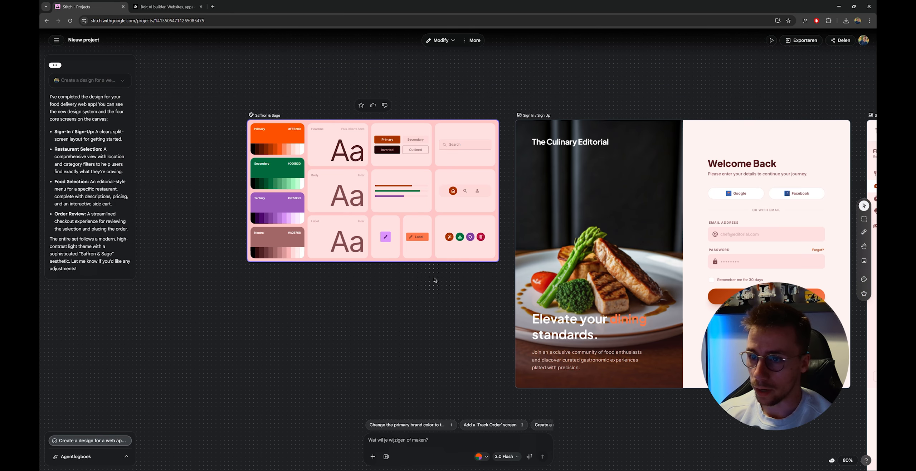
click(483, 456)
click(393, 440)
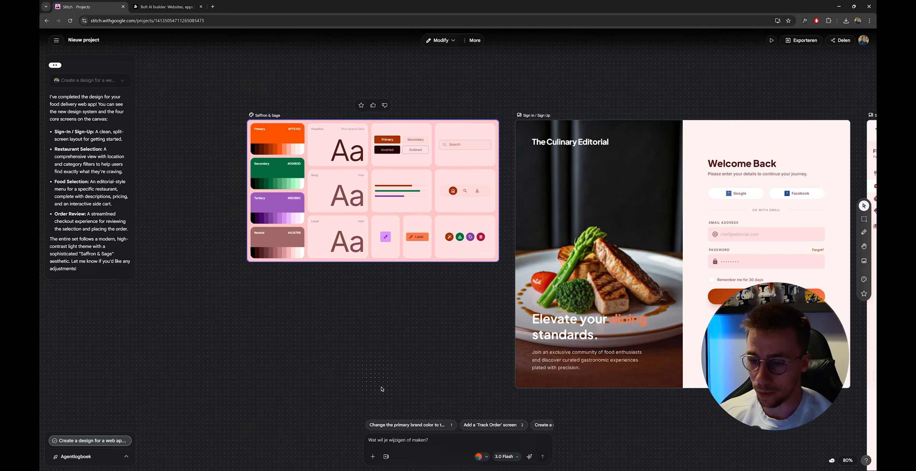
click(431, 445)
text(C)
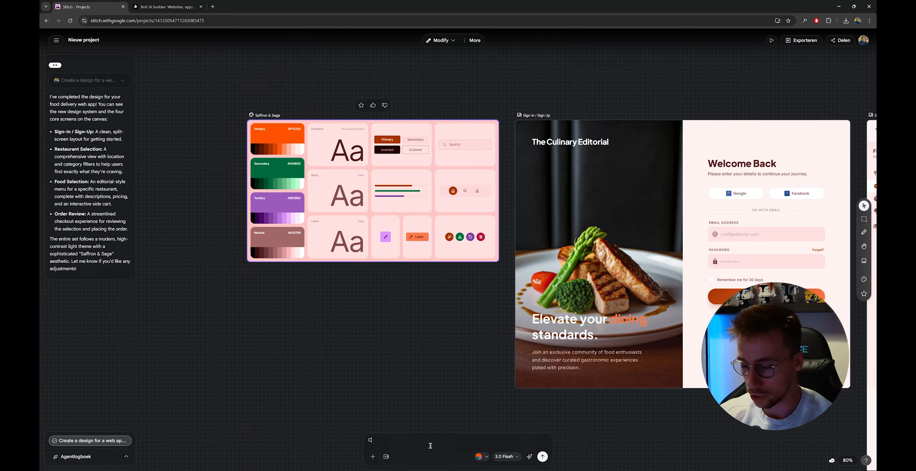
text(hange the primary co)
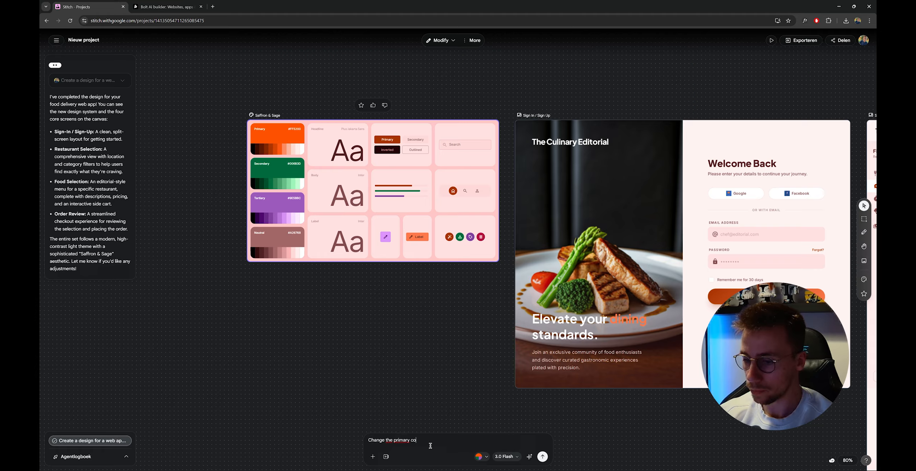
text(lor)
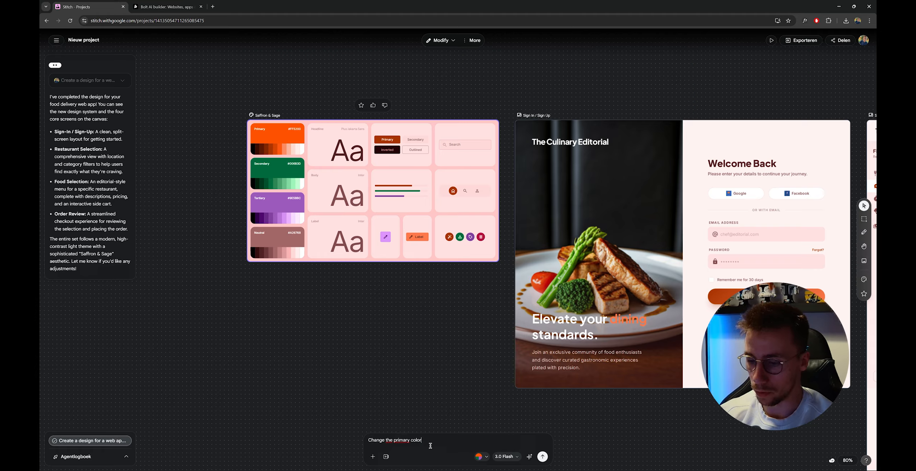
text( to wh)
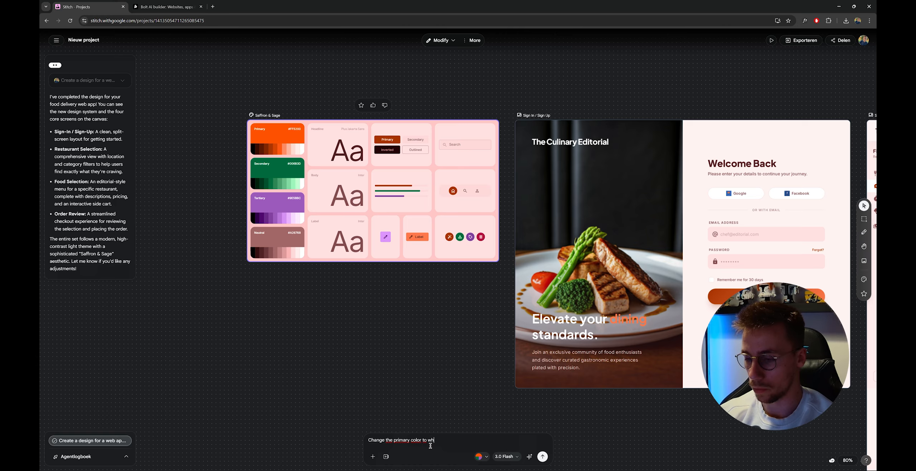
text(ite instead of pink.)
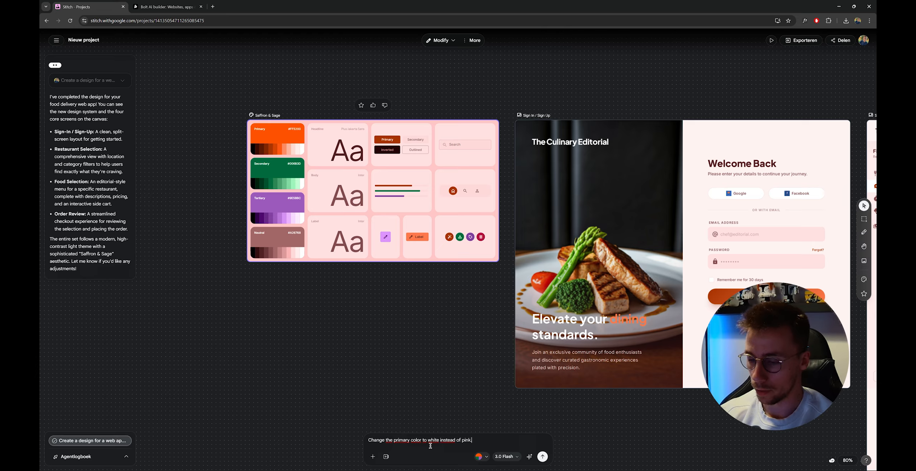
key(Return)
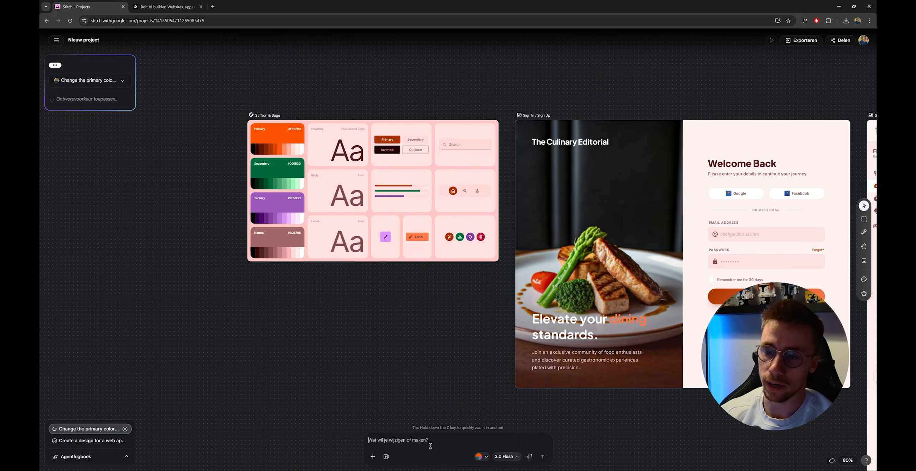
click(454, 183)
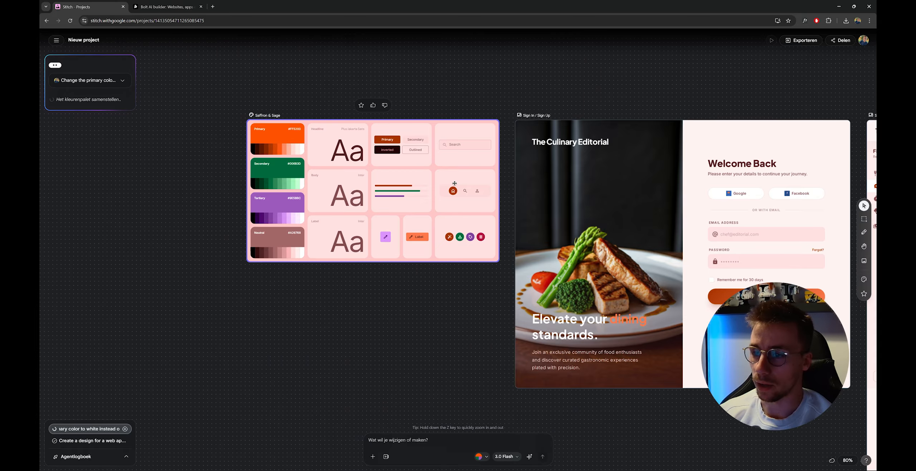
click(432, 315)
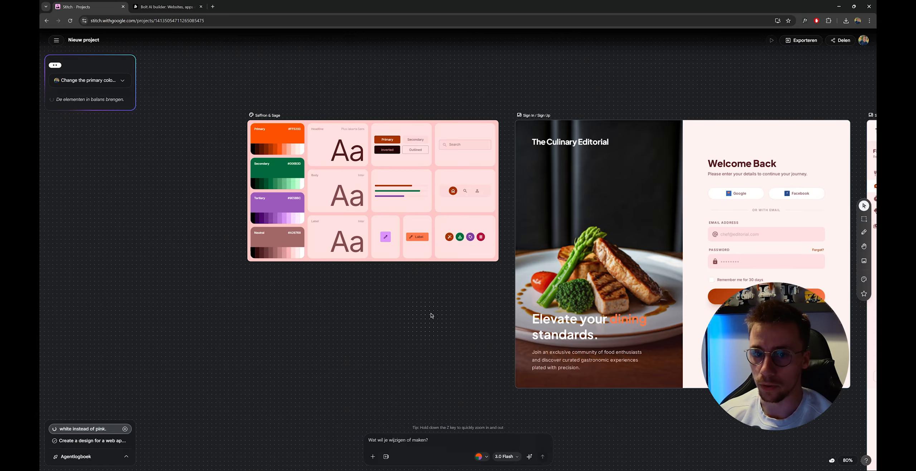
click(453, 153)
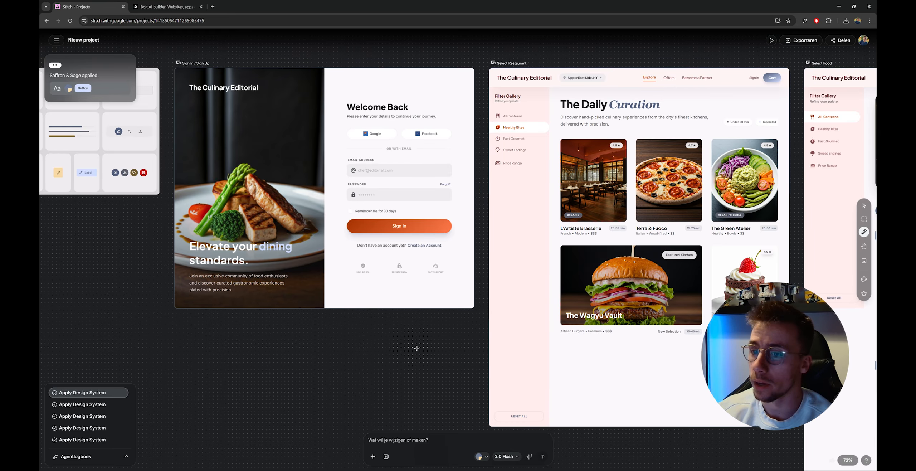
Examine the colors of the restyled sign-in, restaurant, food selection and order page screens.
drag(416, 348, 236, 354)
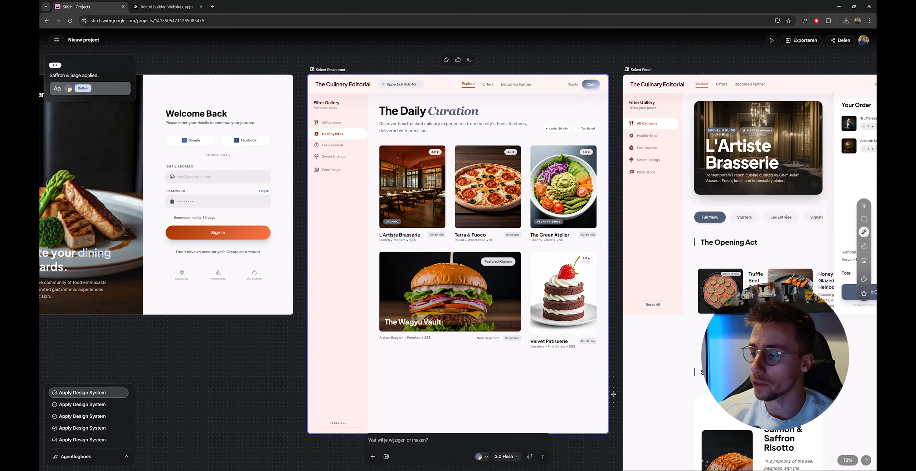
drag(613, 394, 139, 362)
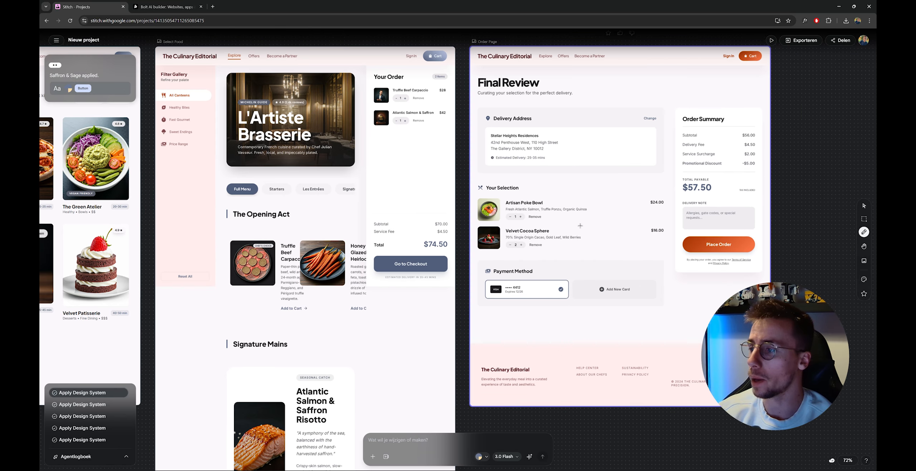
scroll(580, 225, up, 3)
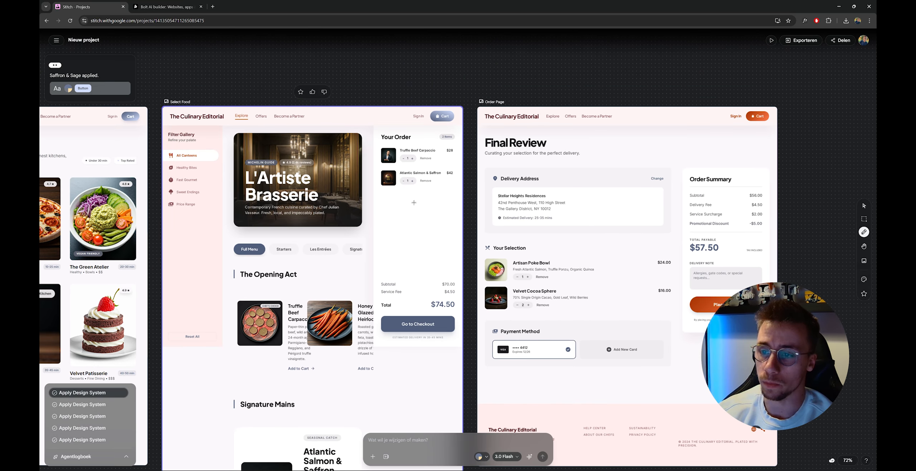
click(414, 203)
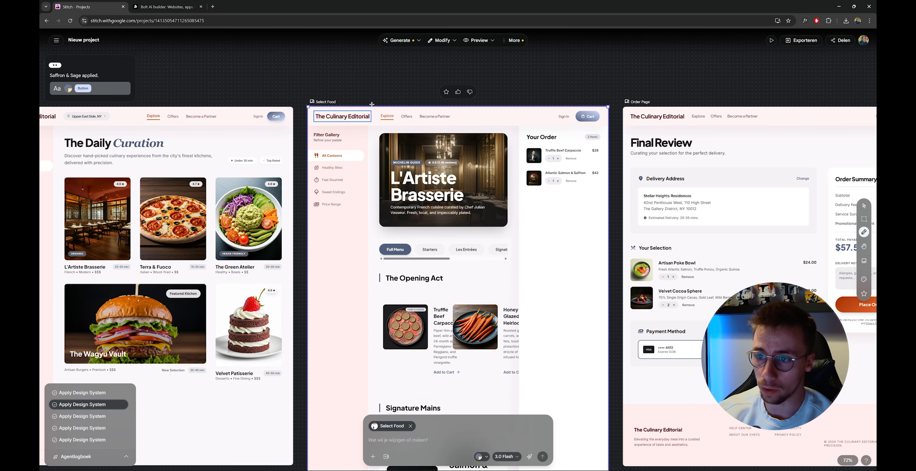
drag(372, 104, 536, 111)
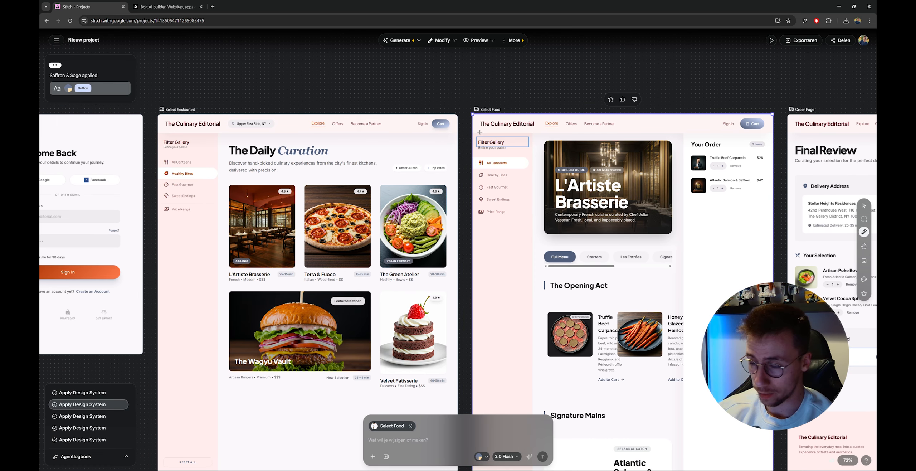
drag(218, 86, 690, 88)
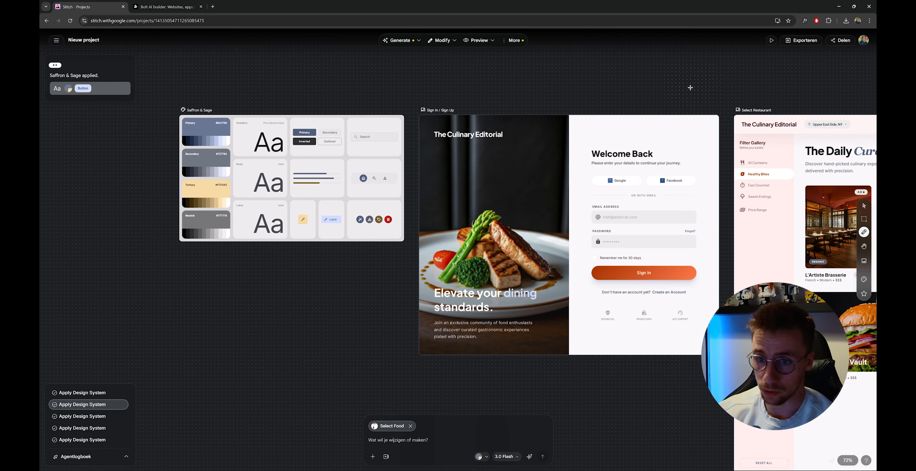
Open the Saffron & Sage design system for editing, view its color theme options, and close the settings without changes.
click(204, 110)
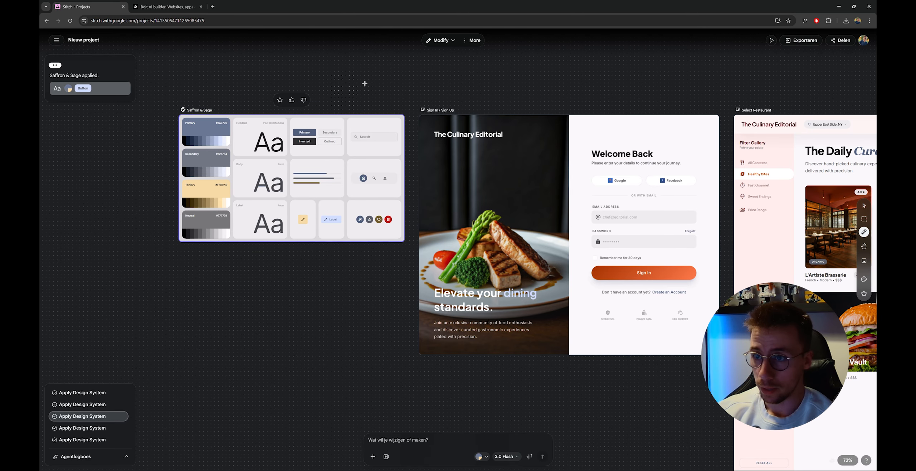
click(445, 41)
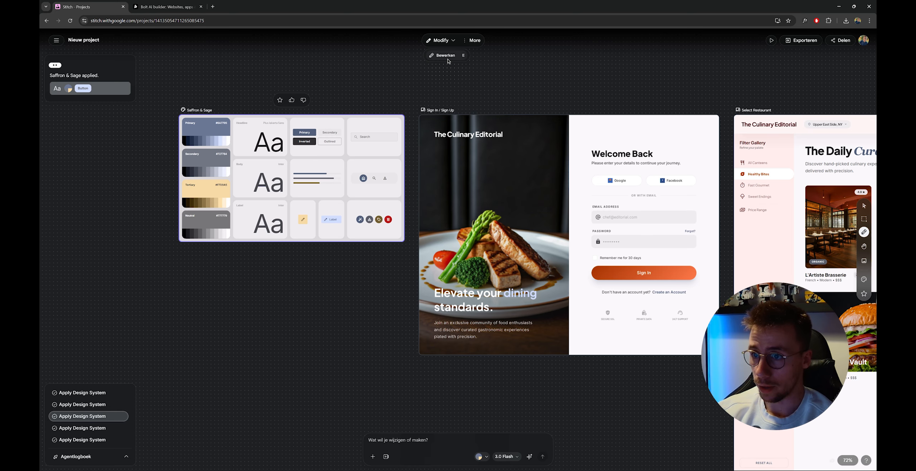
click(444, 55)
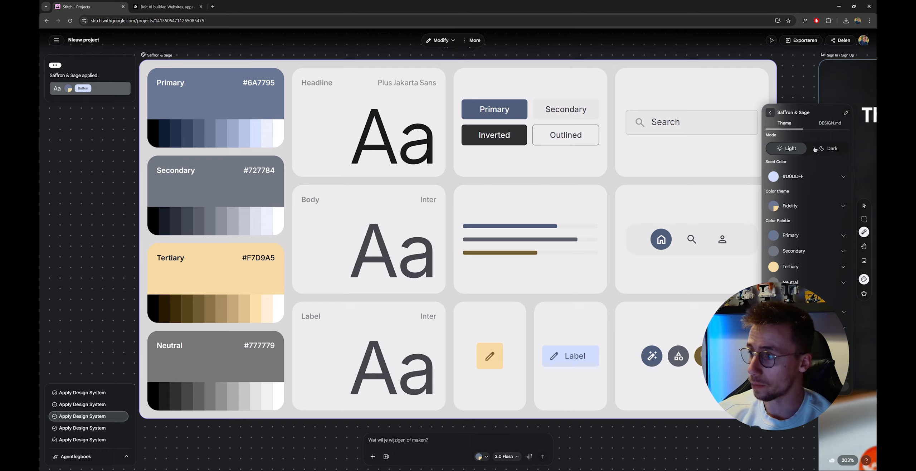
click(805, 208)
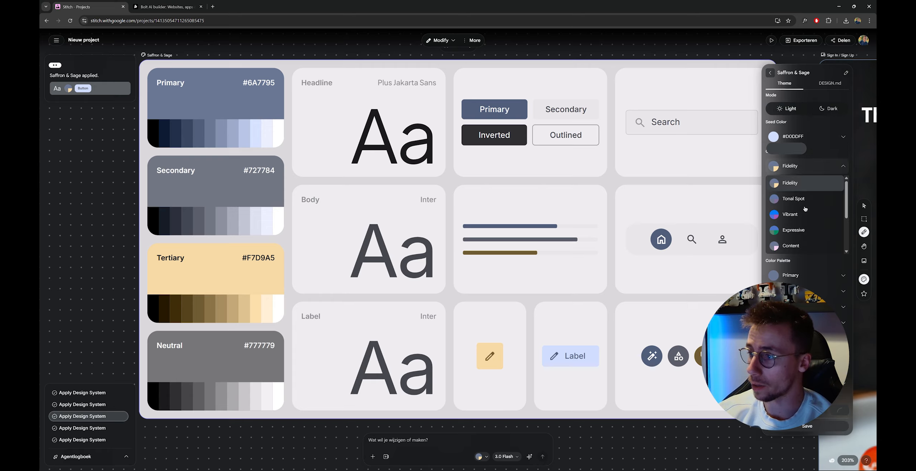
click(842, 167)
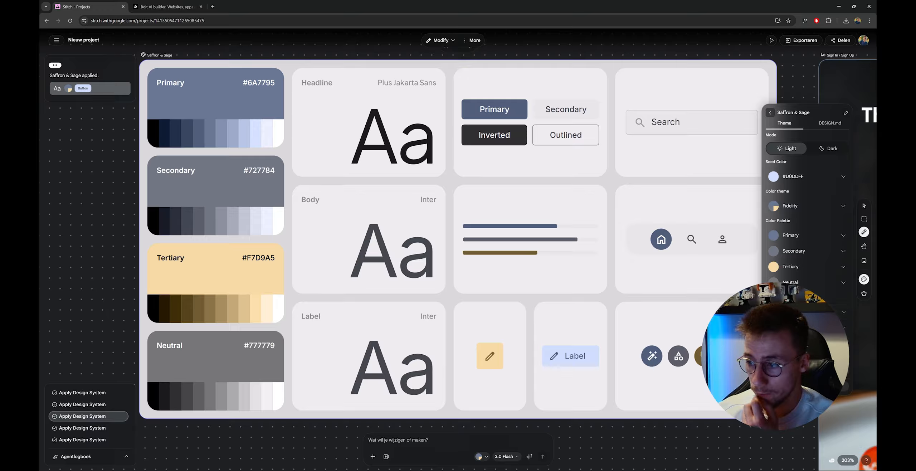
click(804, 78)
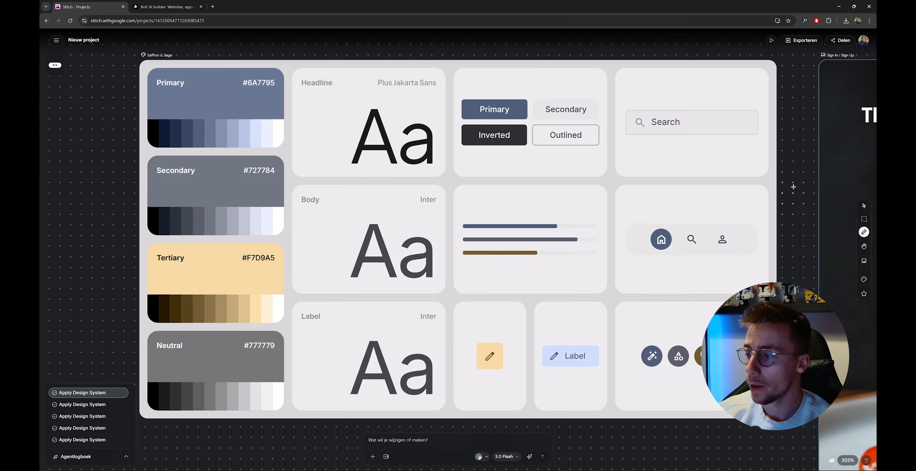
scroll(795, 186, down, 3)
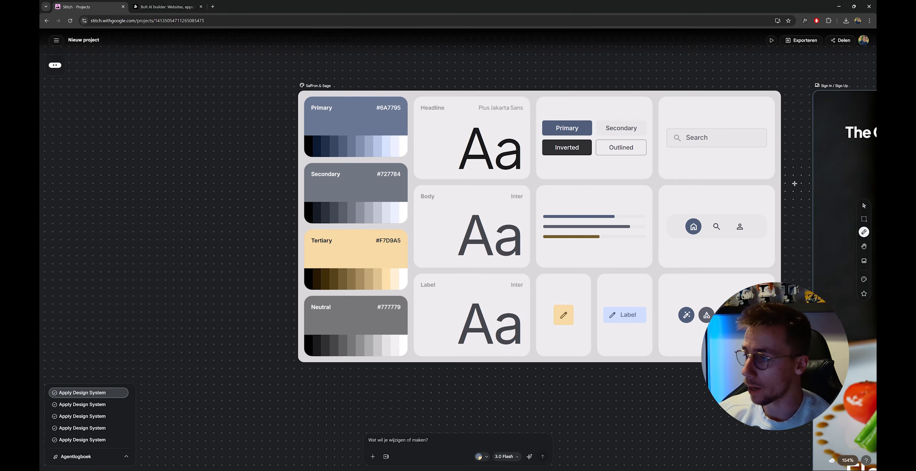
Download the Saffron & Sage design system as DESIGN.md and check the file in the browser's recent downloads.
click(584, 149)
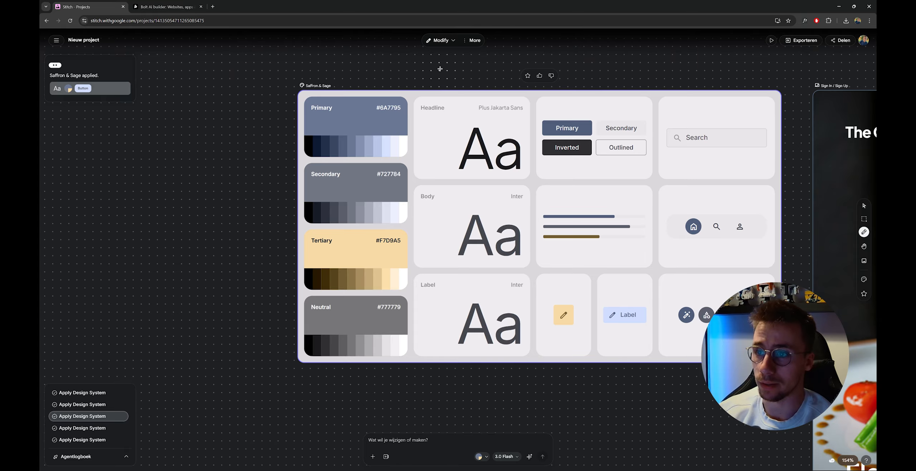
click(472, 40)
click(476, 54)
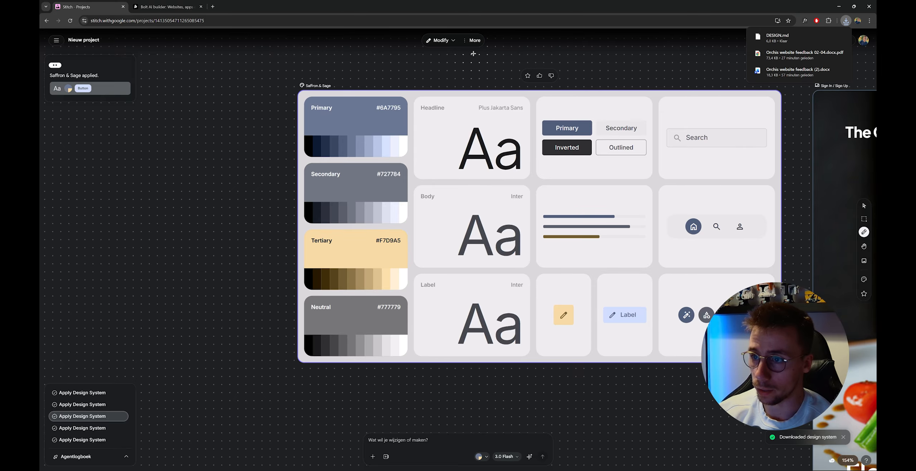
click(473, 54)
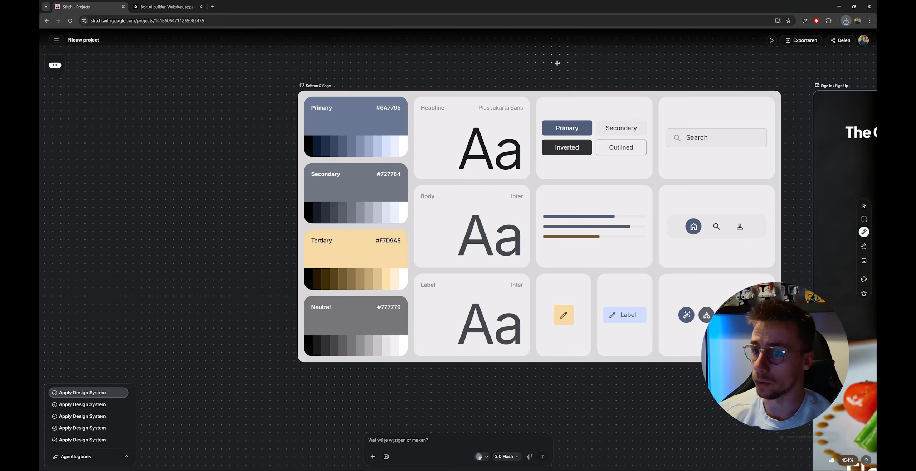
click(843, 23)
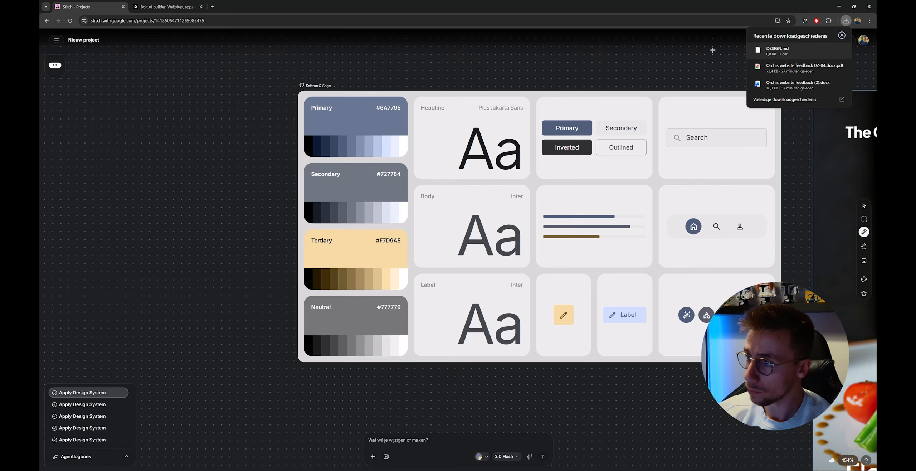
click(695, 54)
Export the Sign In / Sign Up screen with the "Code naar klembord" format to copy its code to the clipboard.
drag(734, 59, 426, 50)
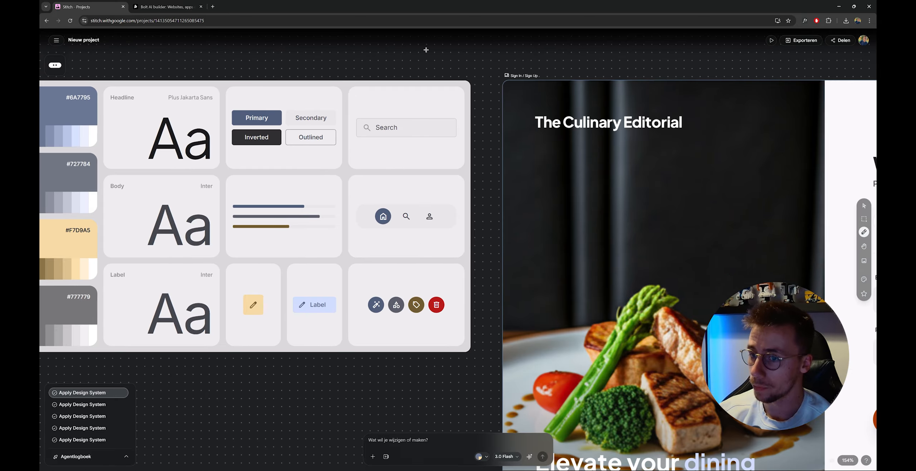
click(517, 73)
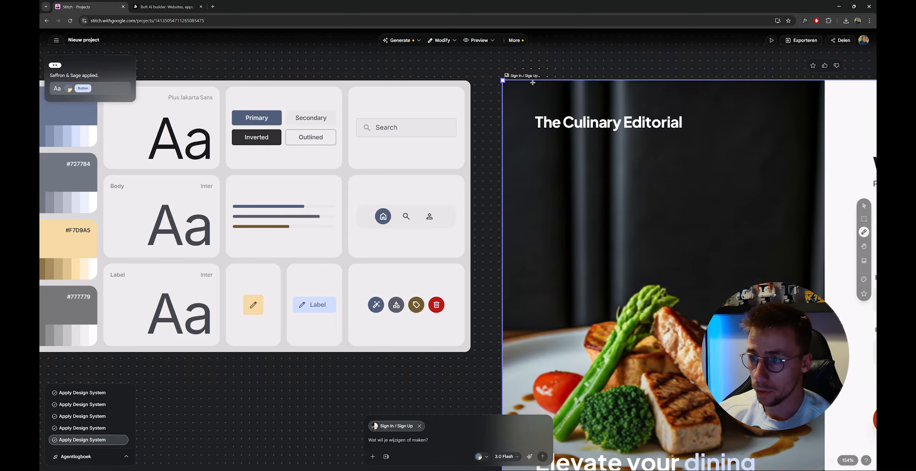
scroll(583, 62, right, 2)
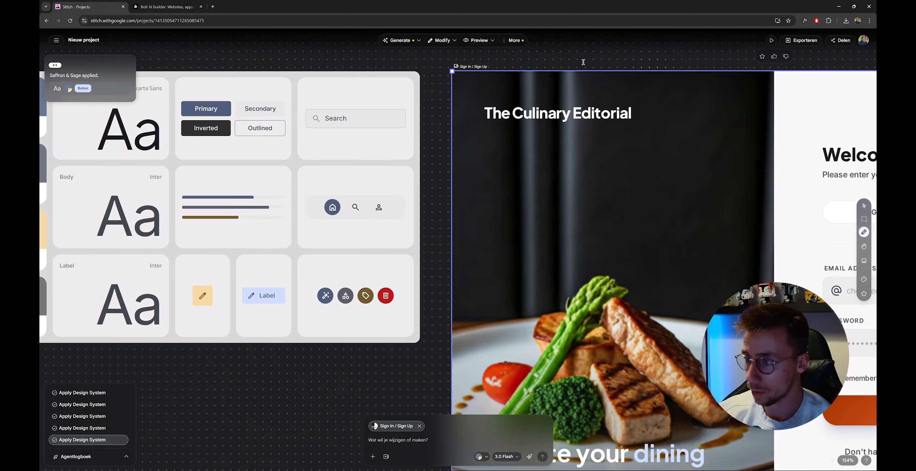
scroll(583, 62, right, 2)
click(479, 40)
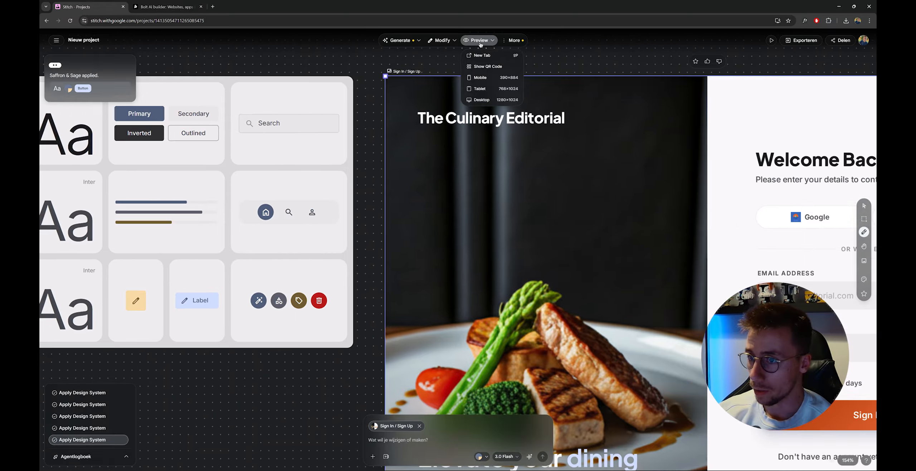
click(513, 40)
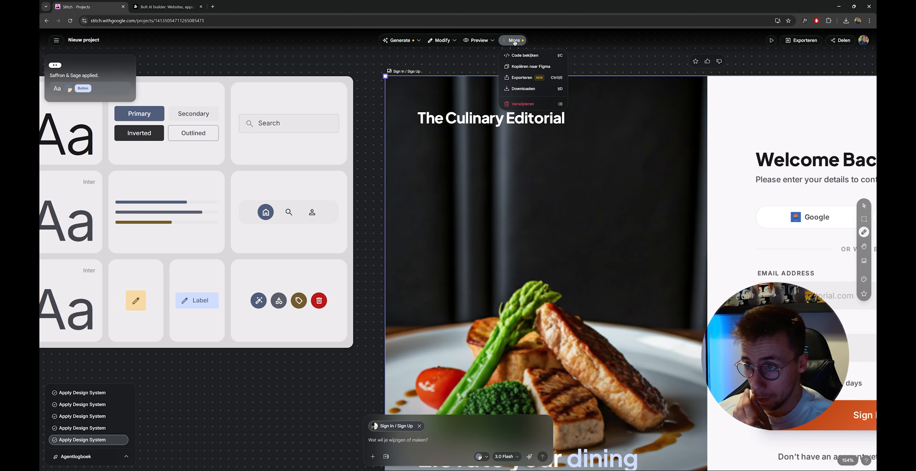
click(515, 42)
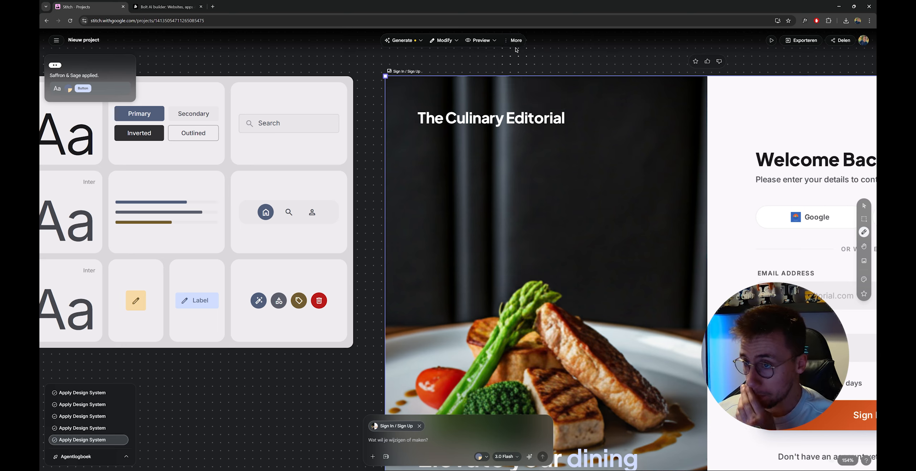
click(515, 41)
click(522, 76)
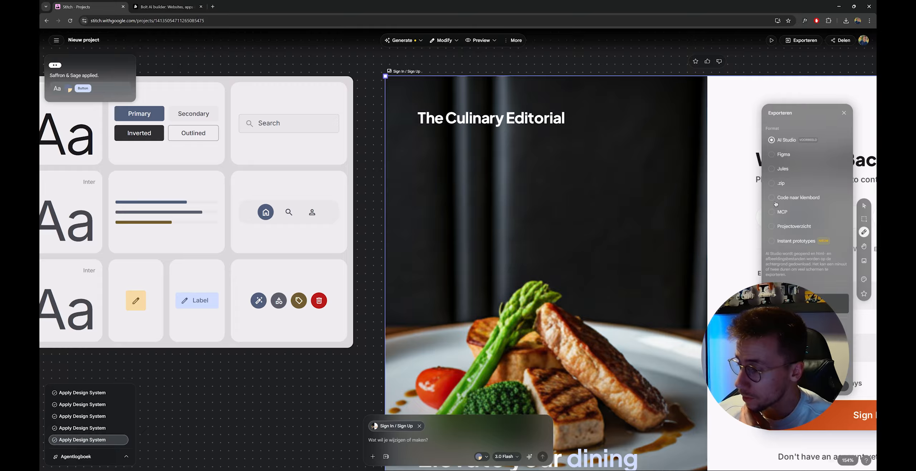
click(799, 200)
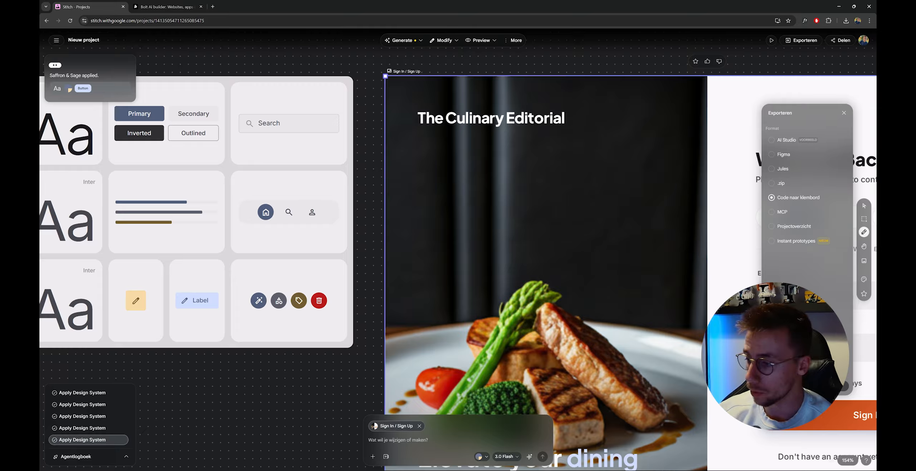
click(833, 386)
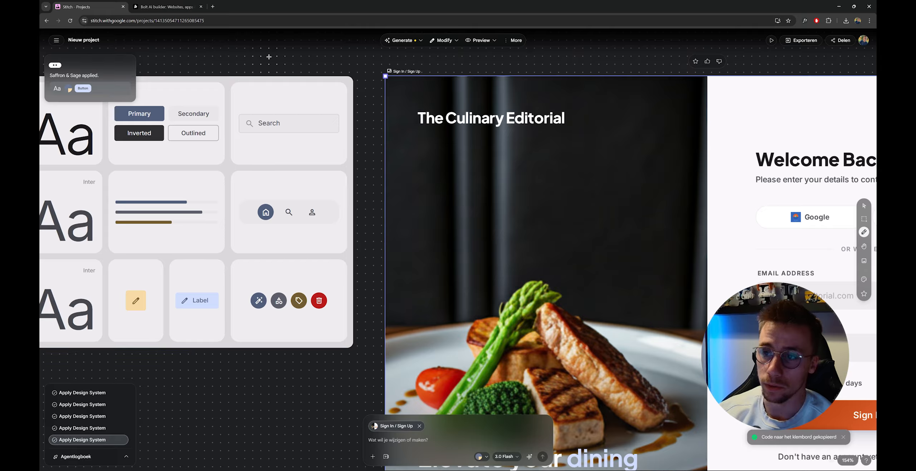
Switch to Bolt and write the prompt "Please built out our food delivery app based on the design system which is called".
click(163, 8)
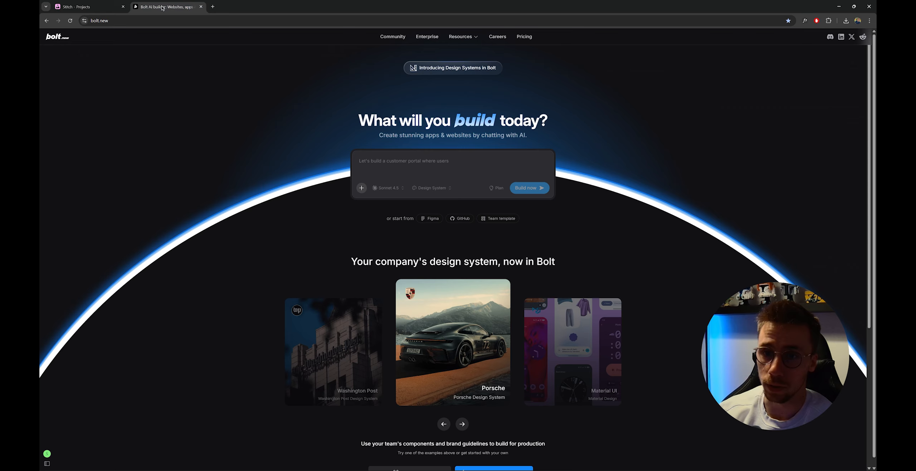
click(398, 160)
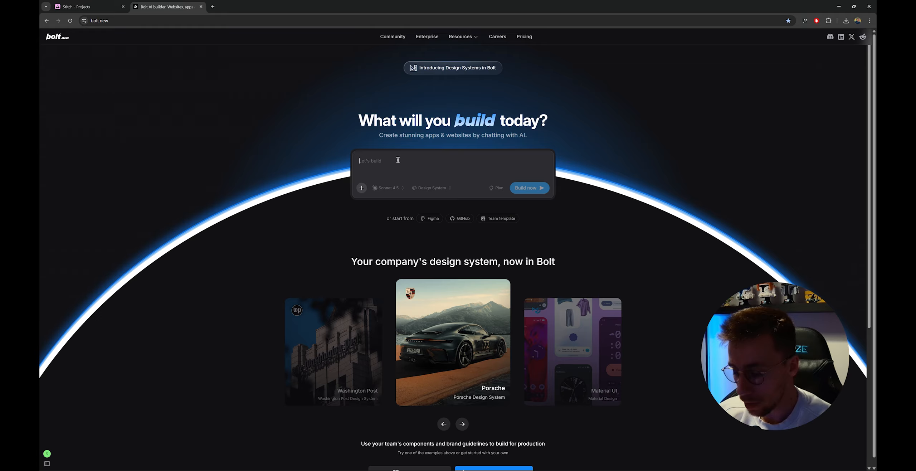
text(Please built o)
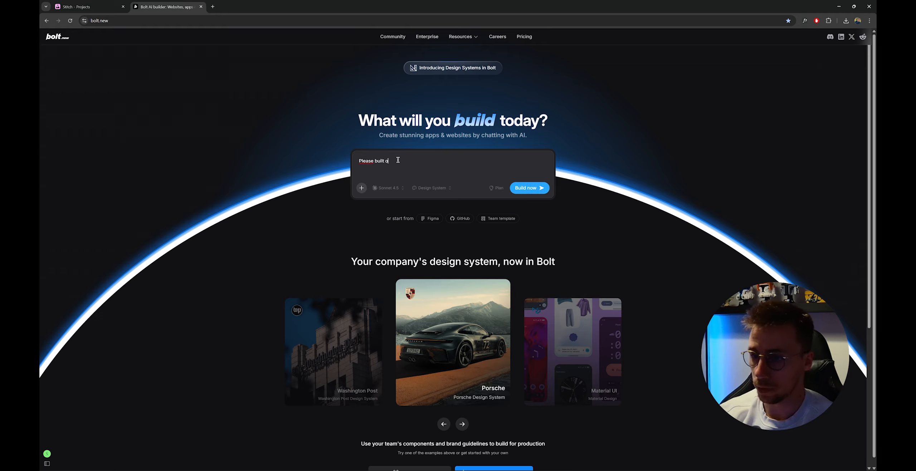
text(ut our d)
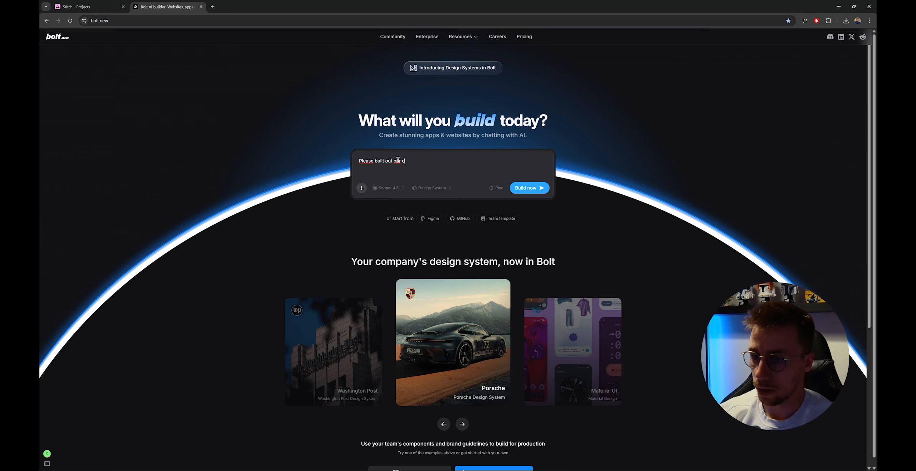
key(BackSpace)
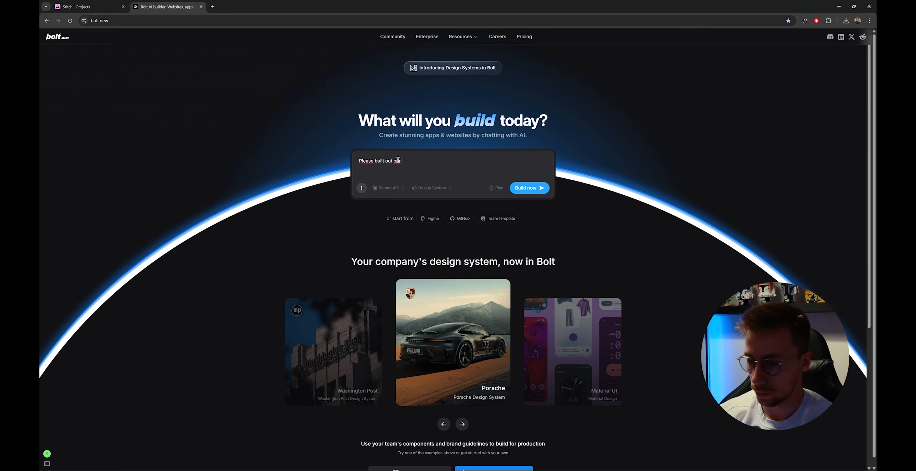
text(food delivery a)
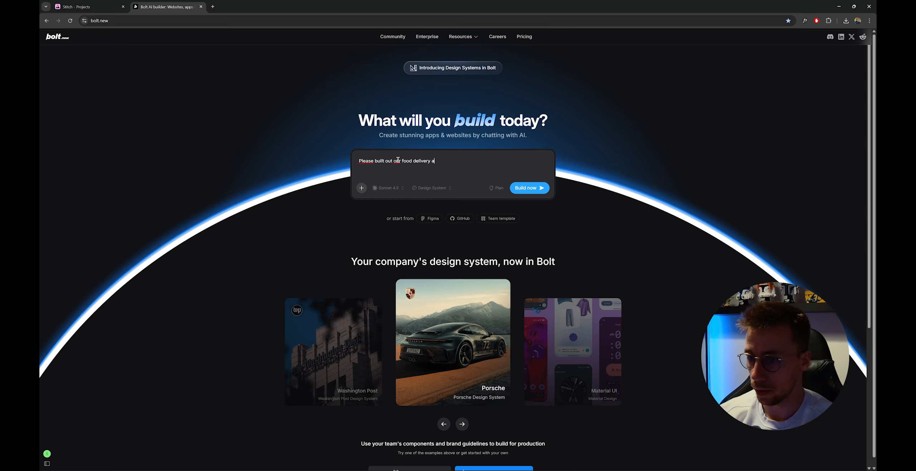
text(pp based on the desi)
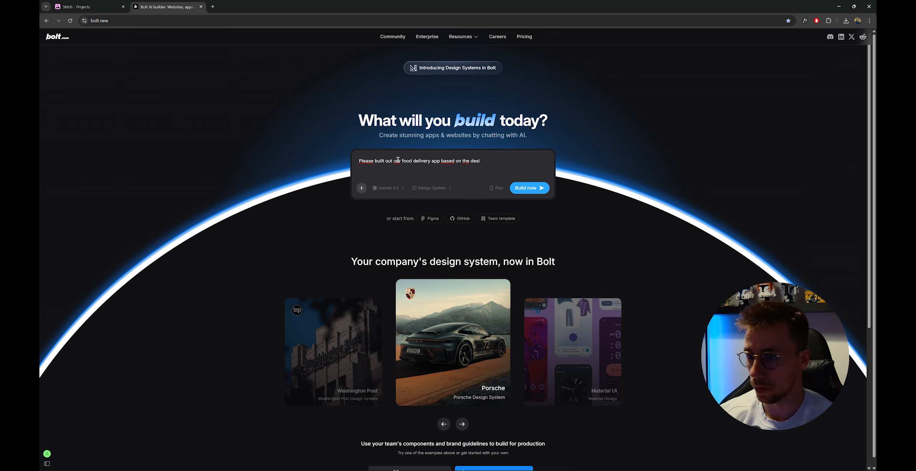
text(gn system )
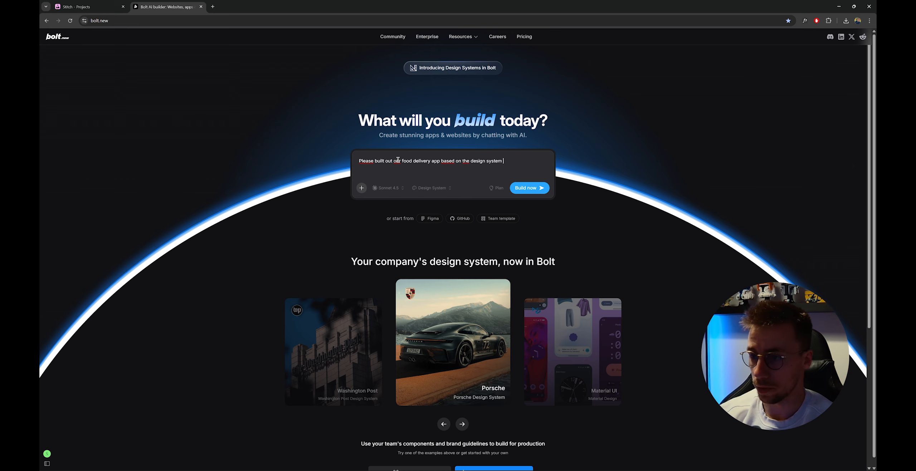
text(which i)
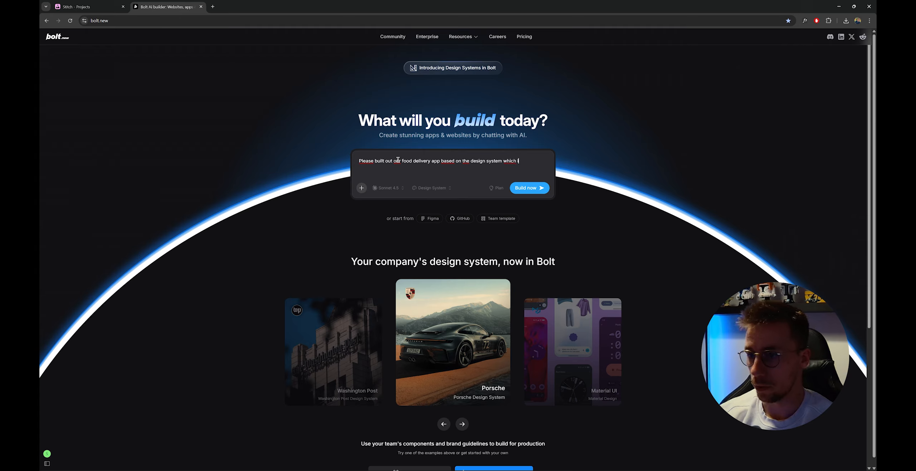
text(s called)
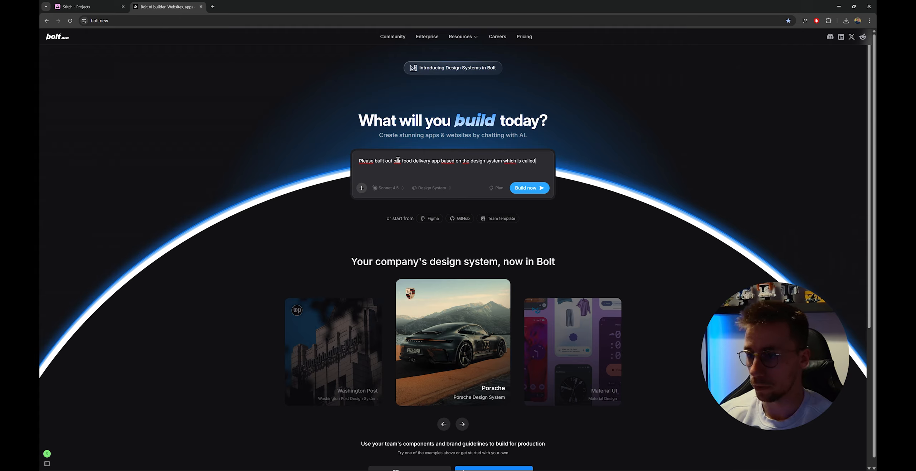